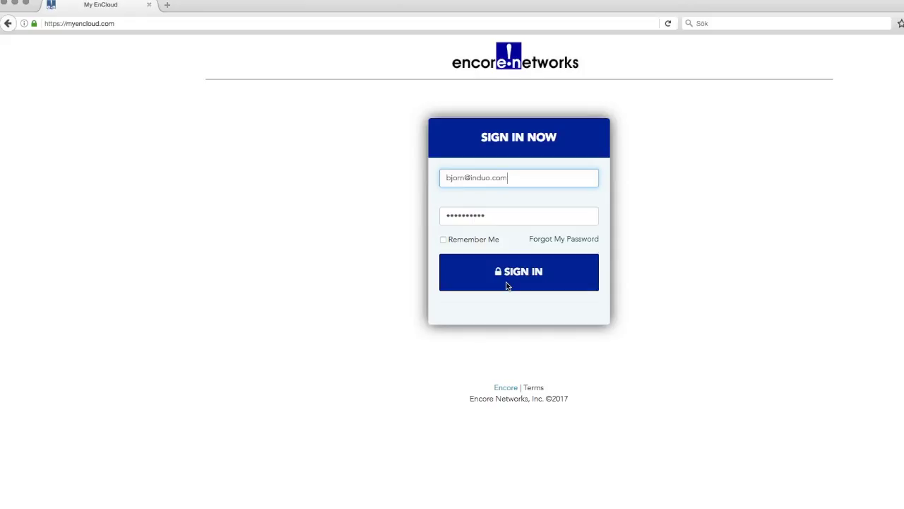
# Step: Sign in with the credentials already filled in and open the Induo demo1 device from the device list
pyautogui.click(506, 285)
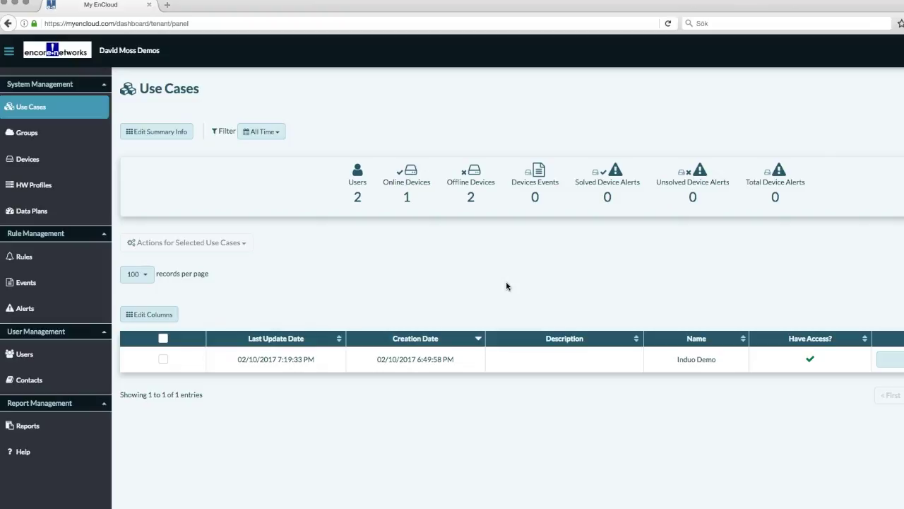
pyautogui.click(56, 167)
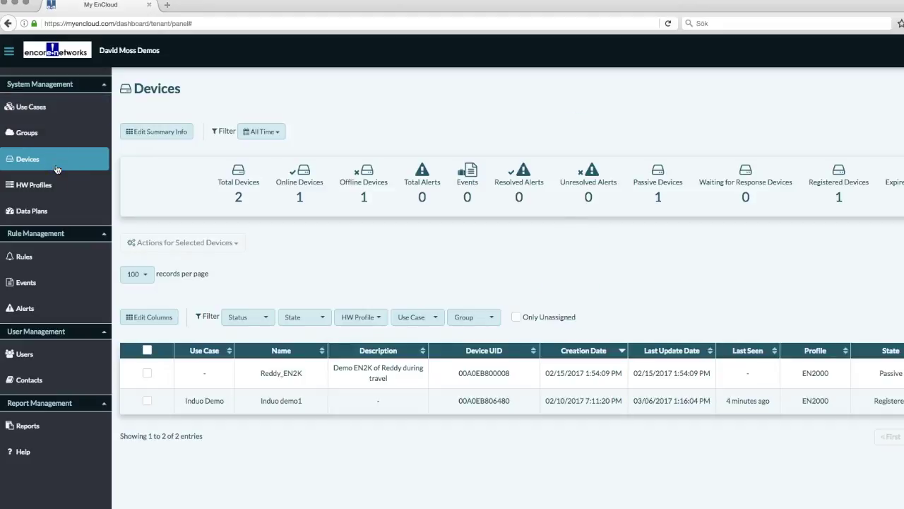
pyautogui.click(339, 399)
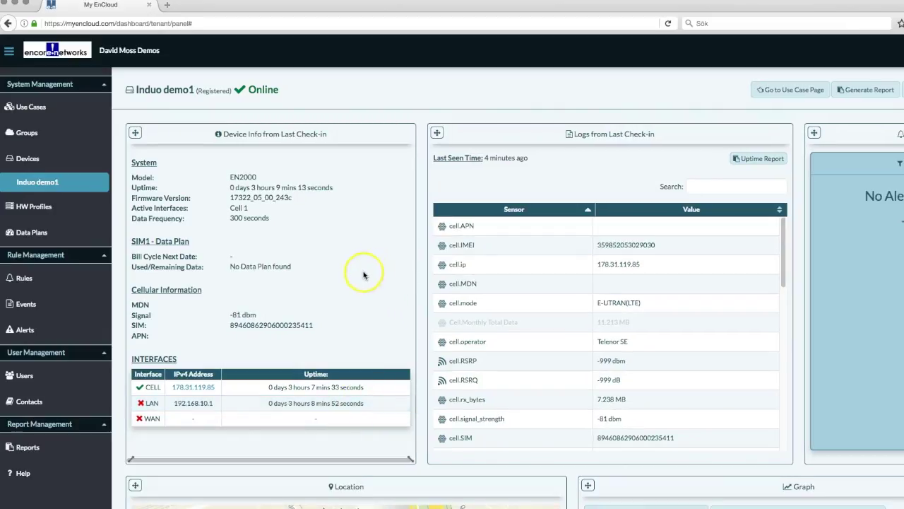
# Step: Plot system.uptime in the device graph in place of cell.signal_strength, keeping FREQUENCY selected
pyautogui.scroll(-5, 303, 241)
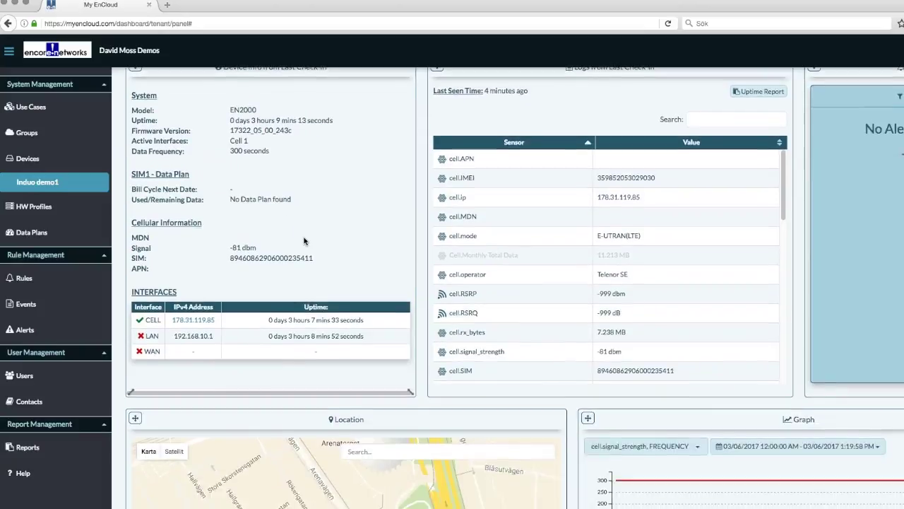
pyautogui.scroll(-1, 325, 283)
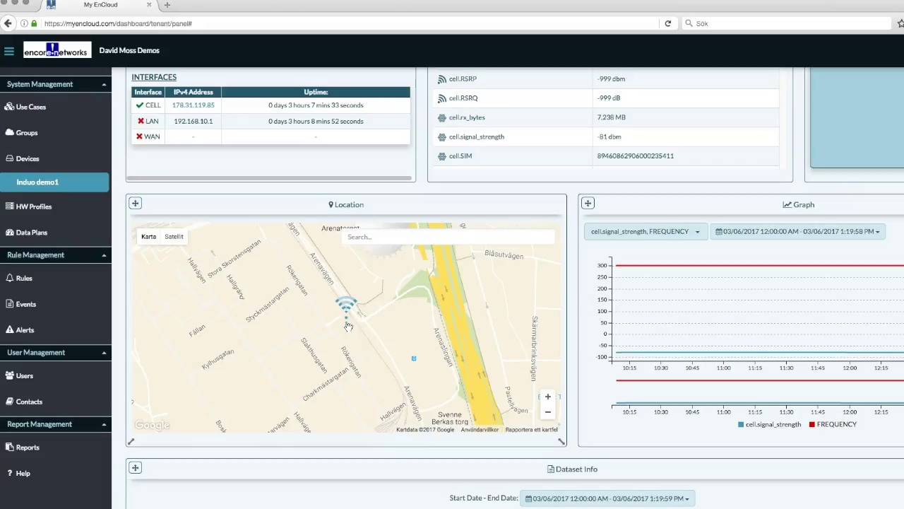
pyautogui.scroll(3, 349, 326)
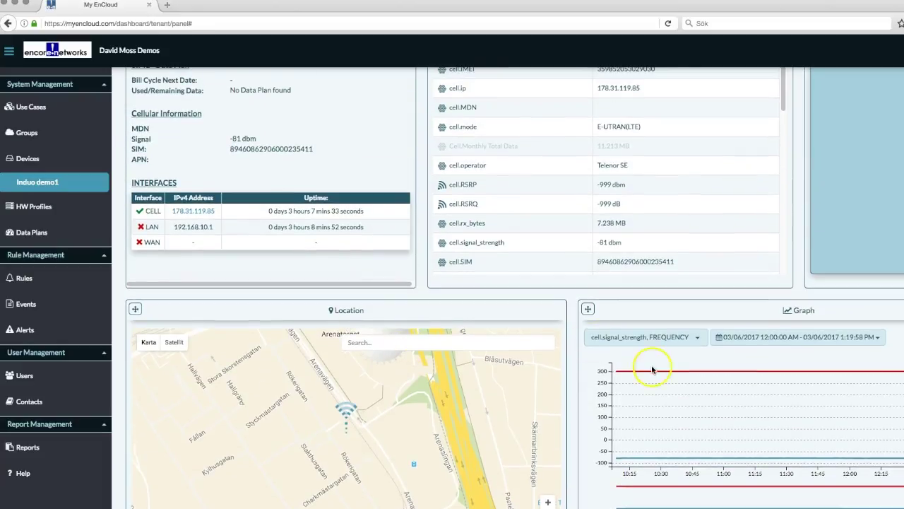
pyautogui.click(703, 340)
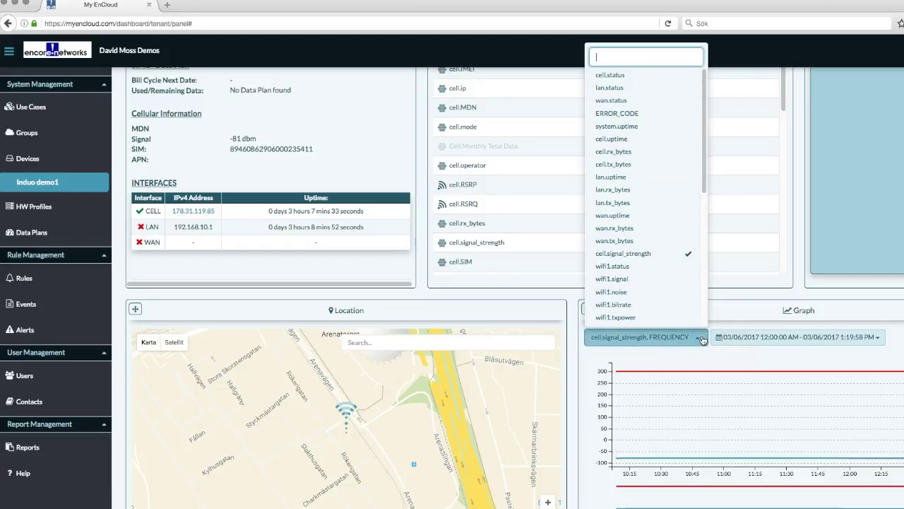
pyautogui.scroll(5, 645, 292)
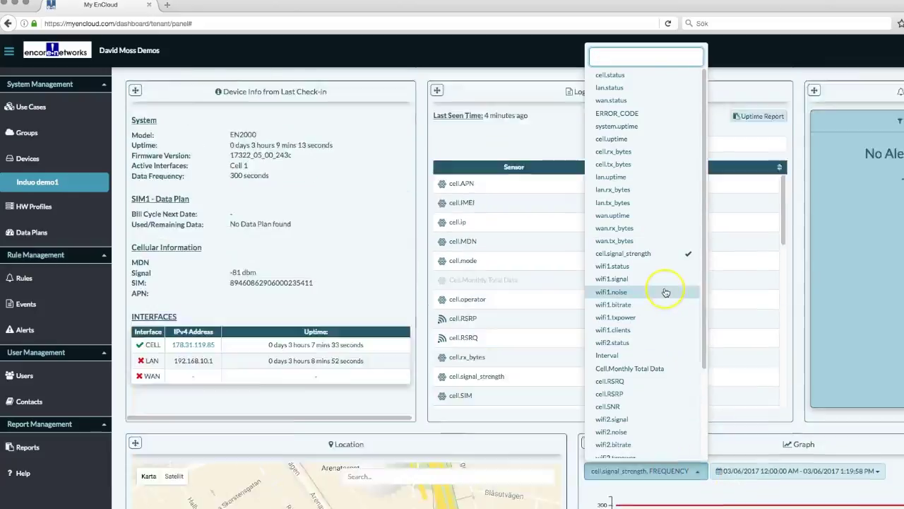
pyautogui.click(617, 125)
pyautogui.click(687, 253)
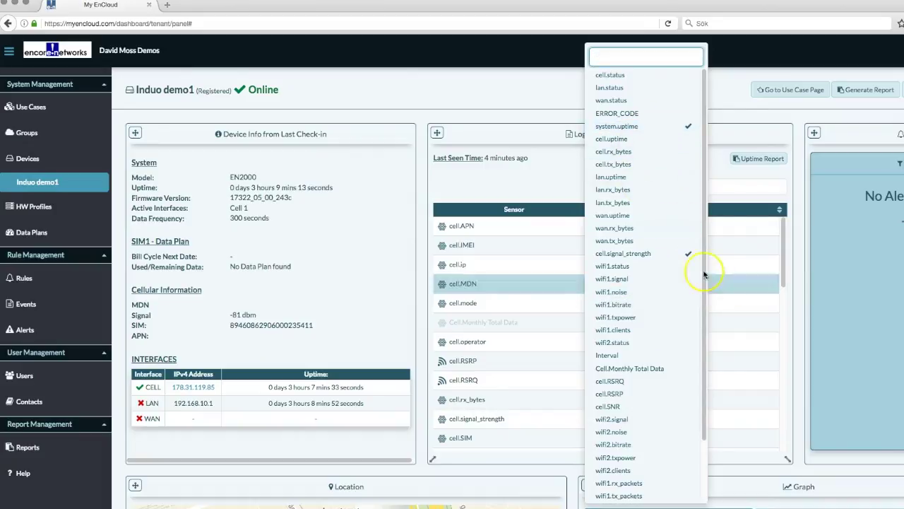
pyautogui.scroll(-2, 818, 479)
pyautogui.scroll(-5, 819, 477)
pyautogui.click(891, 267)
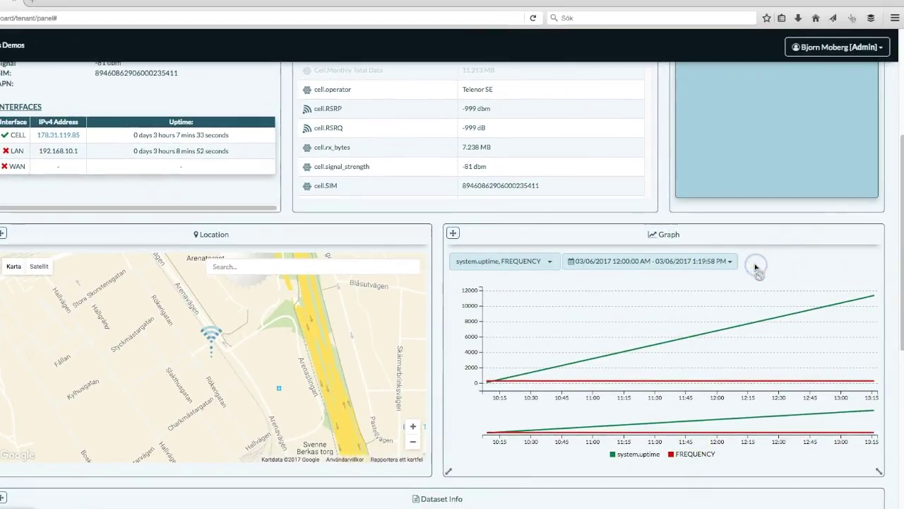
# Step: Check the system uptime and cellular signal values in the device info from the last check-in
pyautogui.scroll(4, 383, 250)
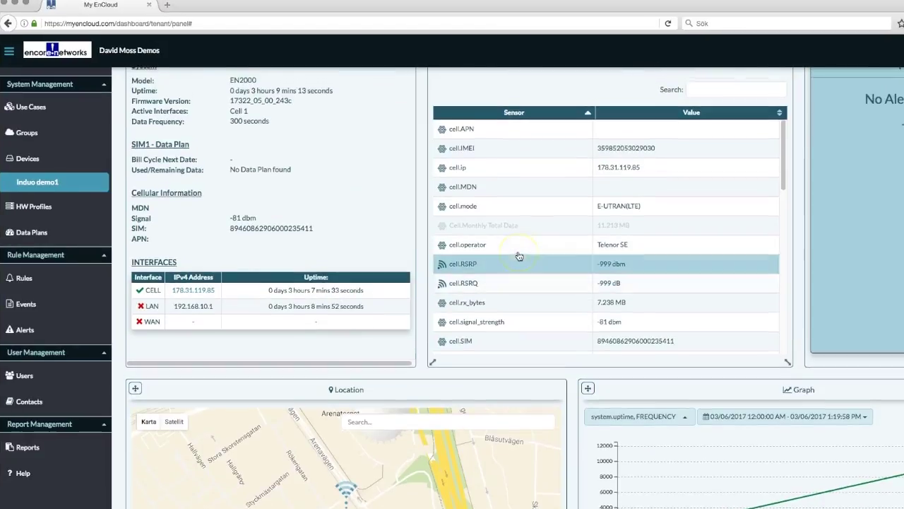
pyautogui.scroll(1, 520, 256)
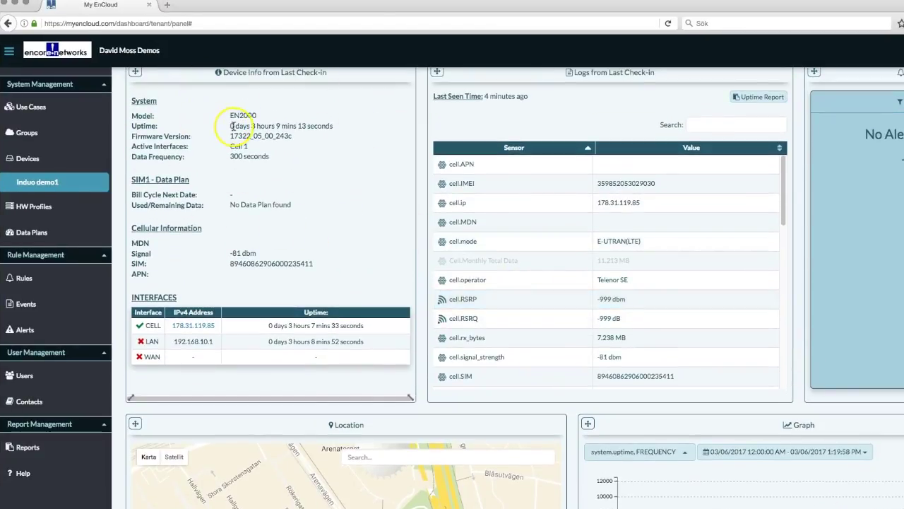
pyautogui.moveTo(207, 126); pyautogui.dragTo(314, 126)
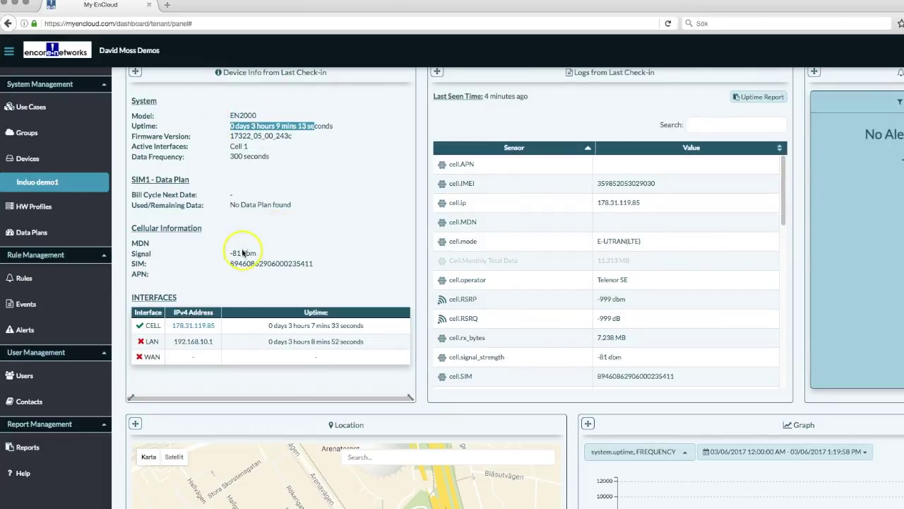
pyautogui.moveTo(218, 253); pyautogui.dragTo(272, 254)
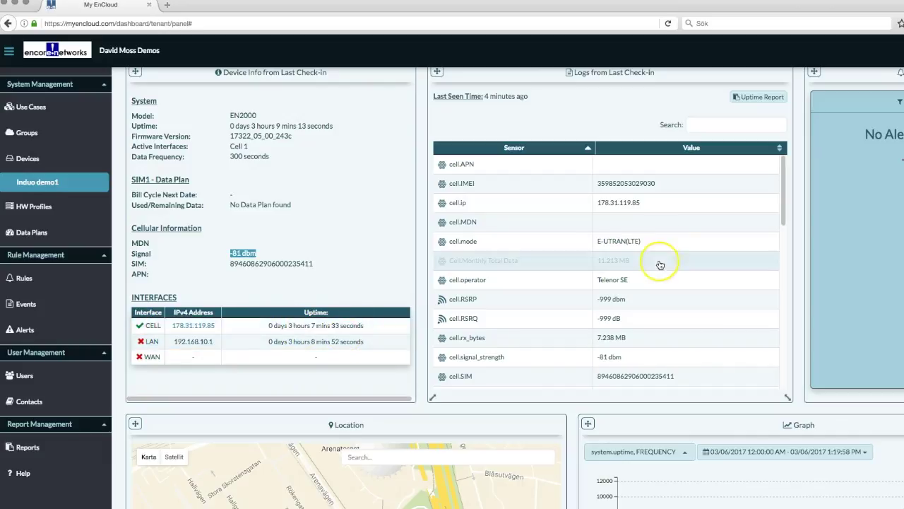
# Step: Read through the sensor values in the logs from the last check-in
pyautogui.moveTo(782, 207); pyautogui.dragTo(783, 222)
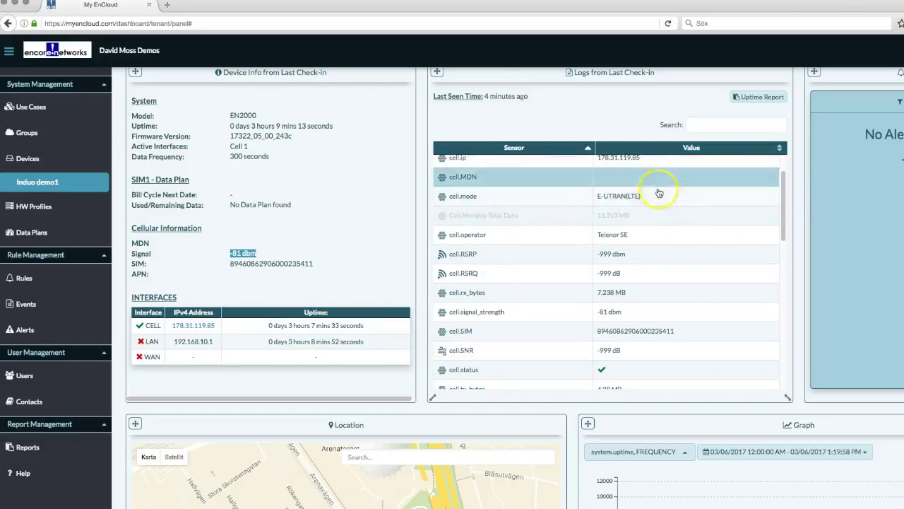
pyautogui.click(782, 203)
pyautogui.scroll(-3, 629, 202)
pyautogui.click(641, 196)
pyautogui.moveTo(785, 280); pyautogui.dragTo(766, 182)
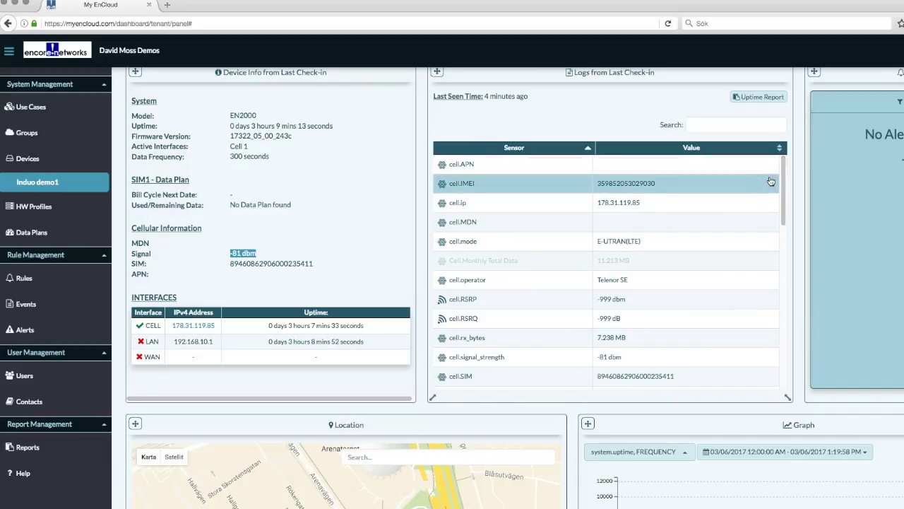
pyautogui.scroll(-2, 771, 181)
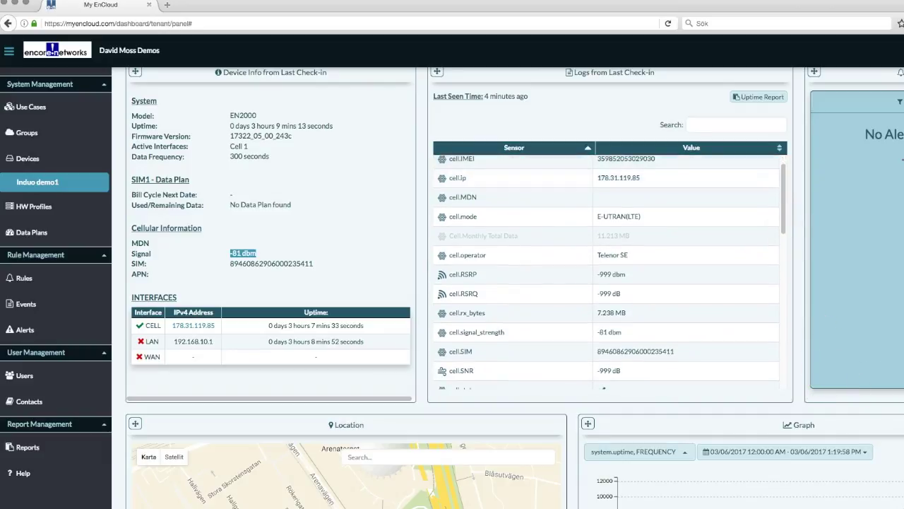
pyautogui.scroll(-5, 868, 376)
# Step: Review the additional actions for the device, including assigning firmware, a configuration and a use case
pyautogui.scroll(7, 452, 282)
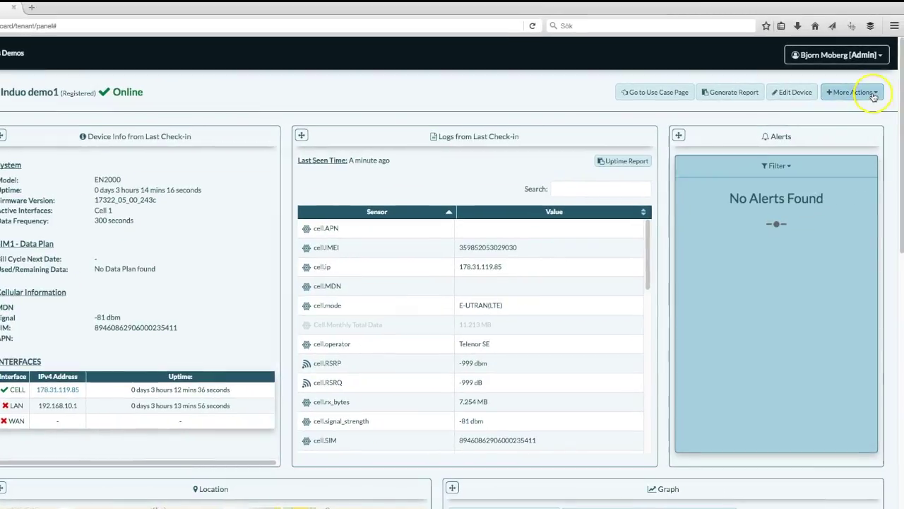
pyautogui.click(881, 95)
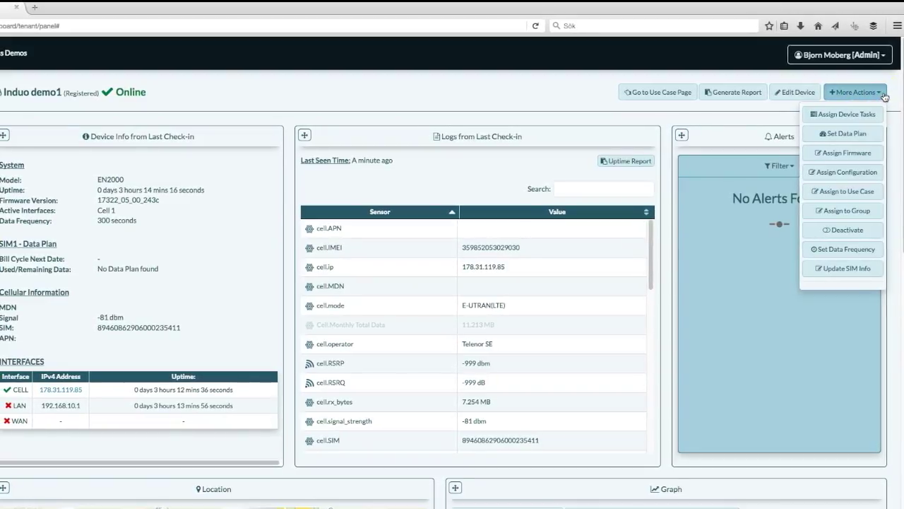
pyautogui.click(857, 153)
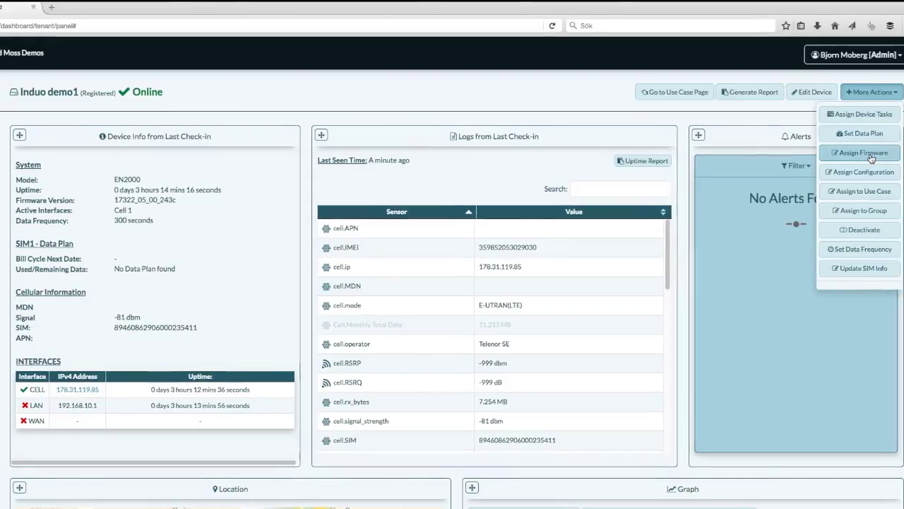
pyautogui.click(866, 171)
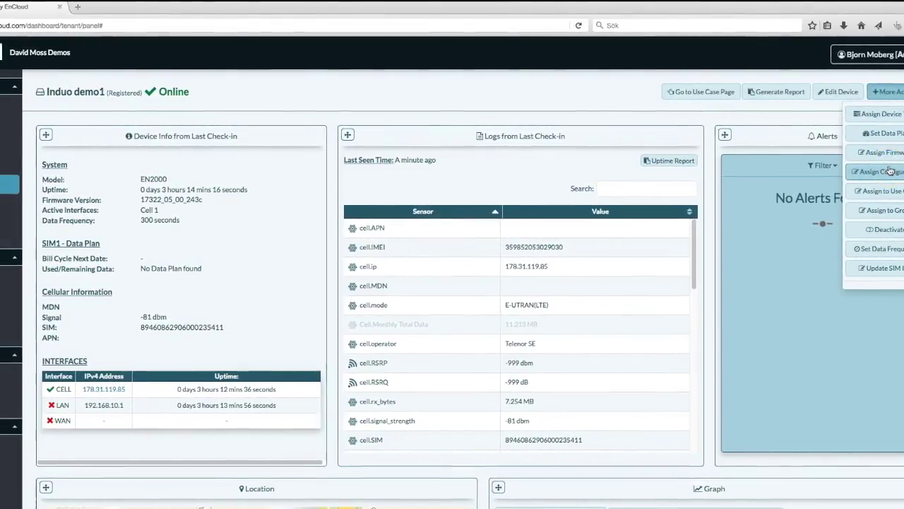
pyautogui.click(882, 192)
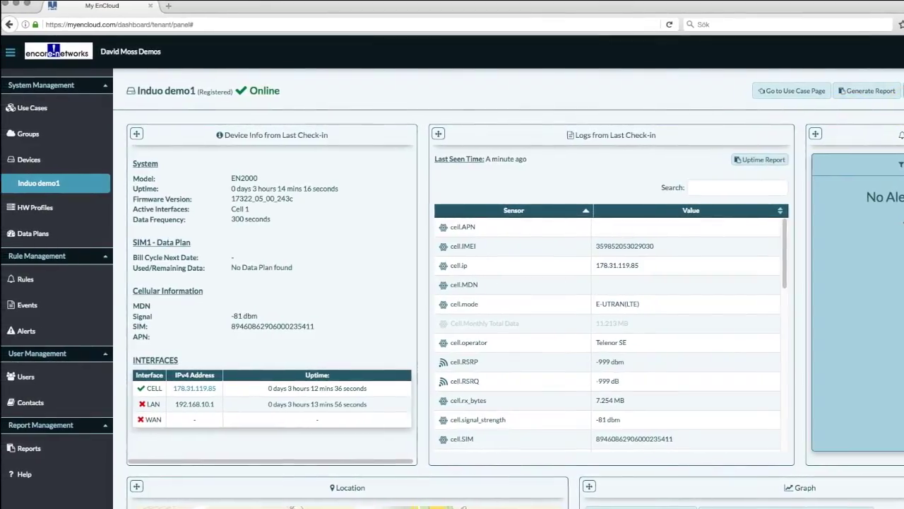
# Step: Start a new rule named "Tappad kontakt" with the description "Enhet Rökerigatan tappad kontakt"
pyautogui.click(61, 233)
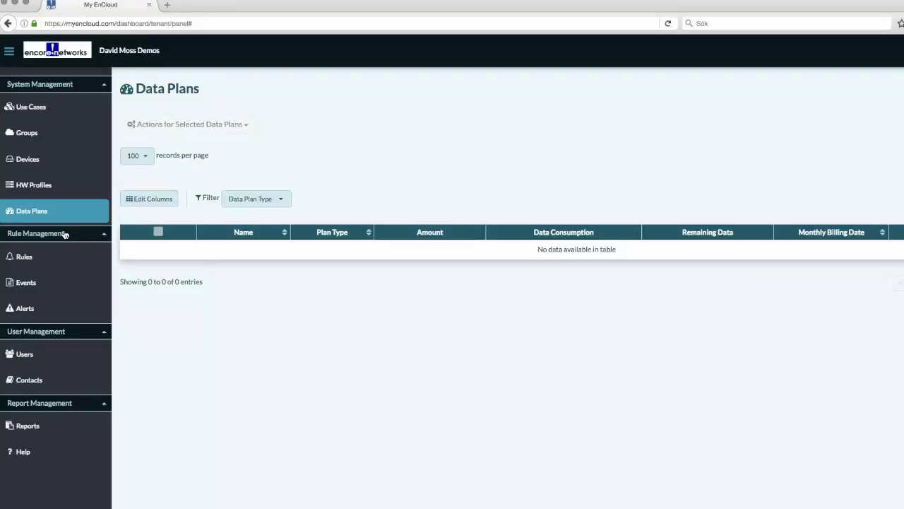
pyautogui.click(46, 254)
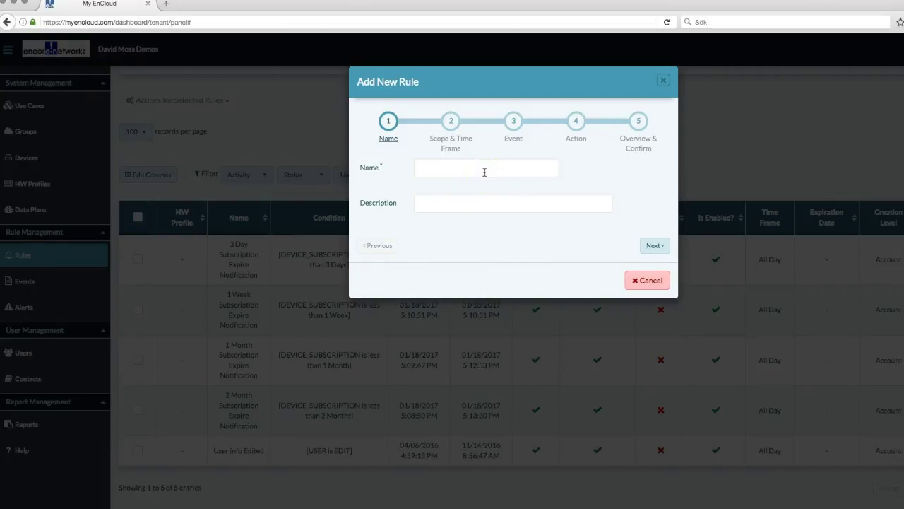
pyautogui.click(484, 172)
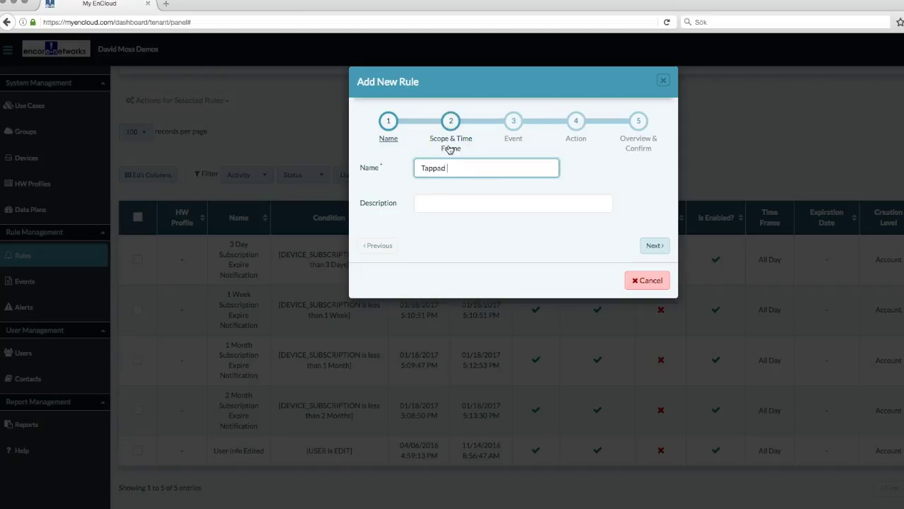
pyautogui.write('Tappad kontakt')
pyautogui.press('Tab')
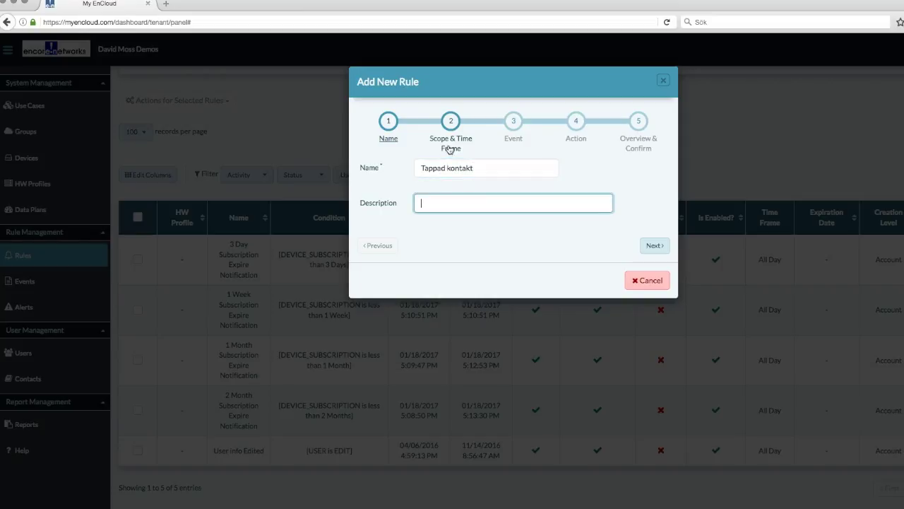
pyautogui.click(448, 170)
pyautogui.click(482, 167)
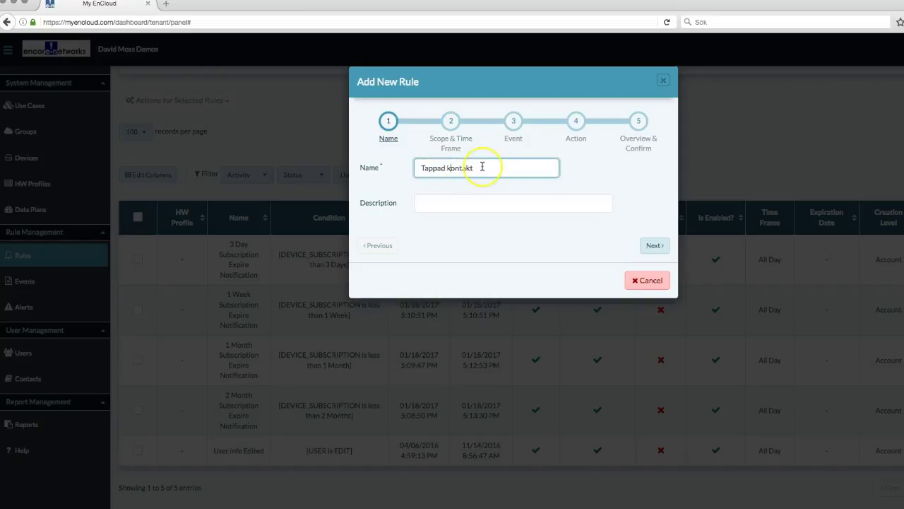
pyautogui.press('Tab')
pyautogui.write('Enhet Rökerigatan tappad kontakt')
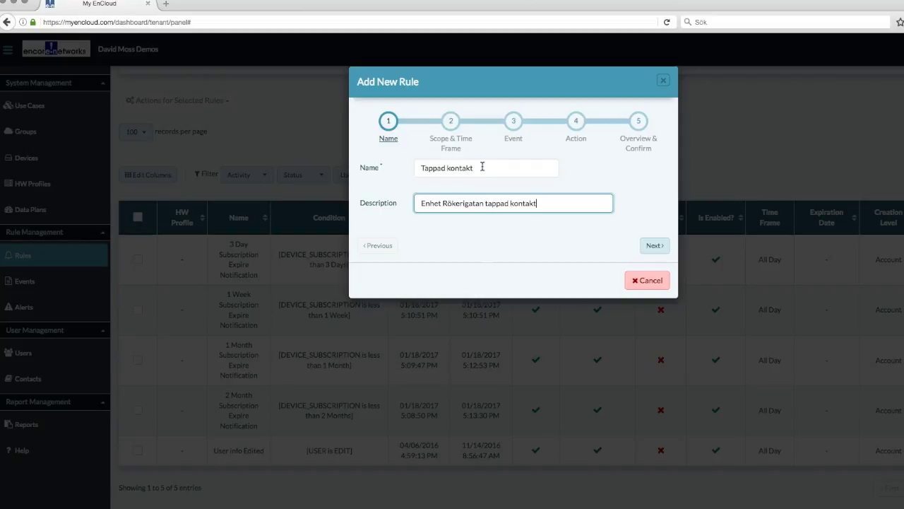
pyautogui.click(651, 244)
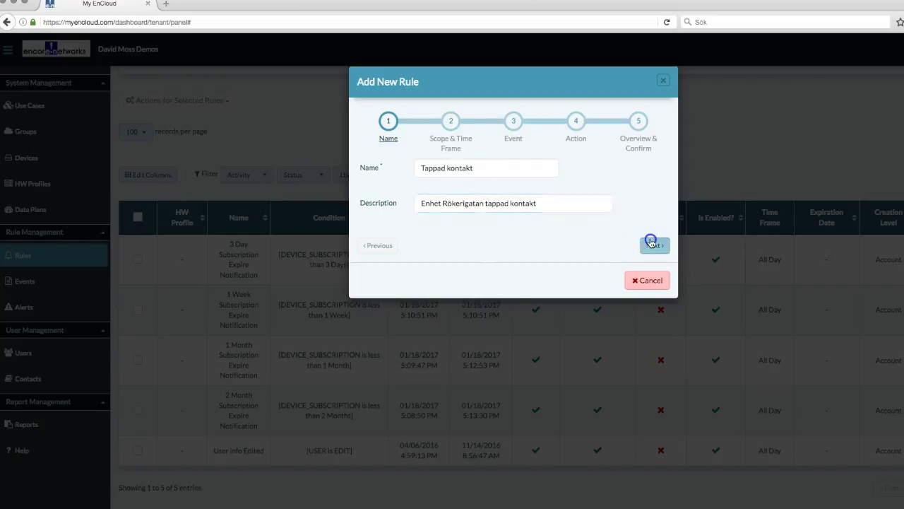
# Step: Limit the rule's scope to the Induo Demo use case and continue to the event settings
pyautogui.click(523, 179)
pyautogui.click(494, 201)
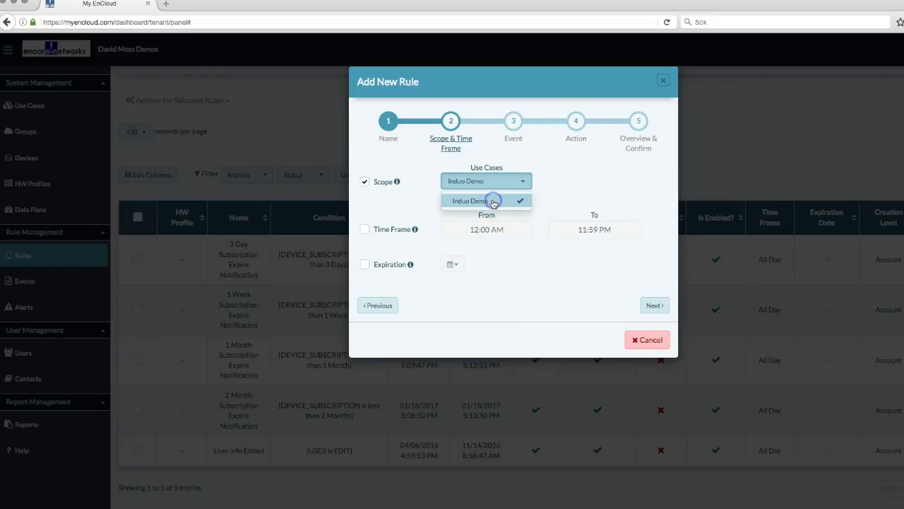
pyautogui.click(576, 201)
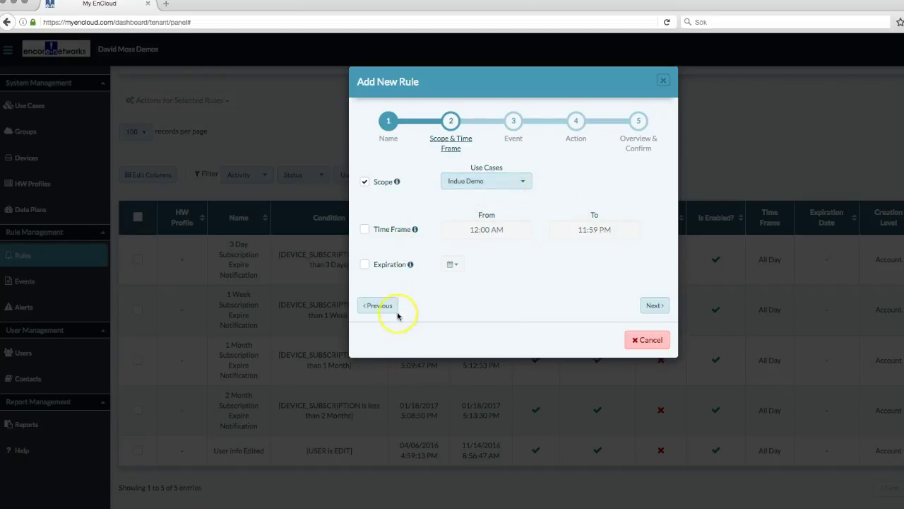
pyautogui.click(655, 304)
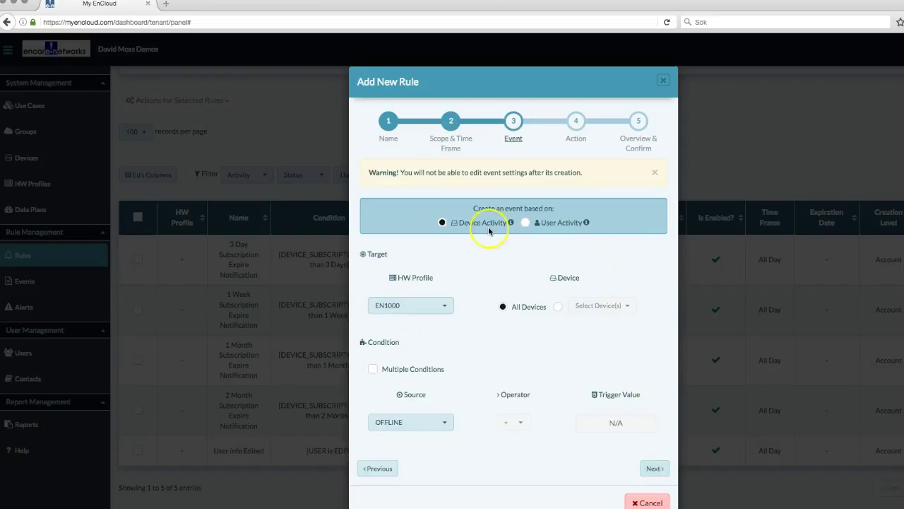
# Step: Set the event to target the EN2000 hardware profile with OFFLINE as the condition source, and continue to the action settings
pyautogui.click(439, 306)
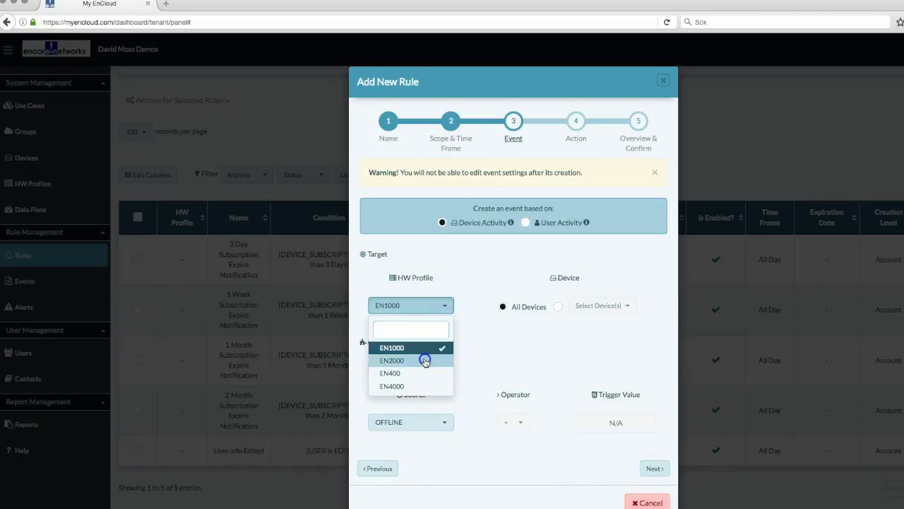
pyautogui.click(424, 361)
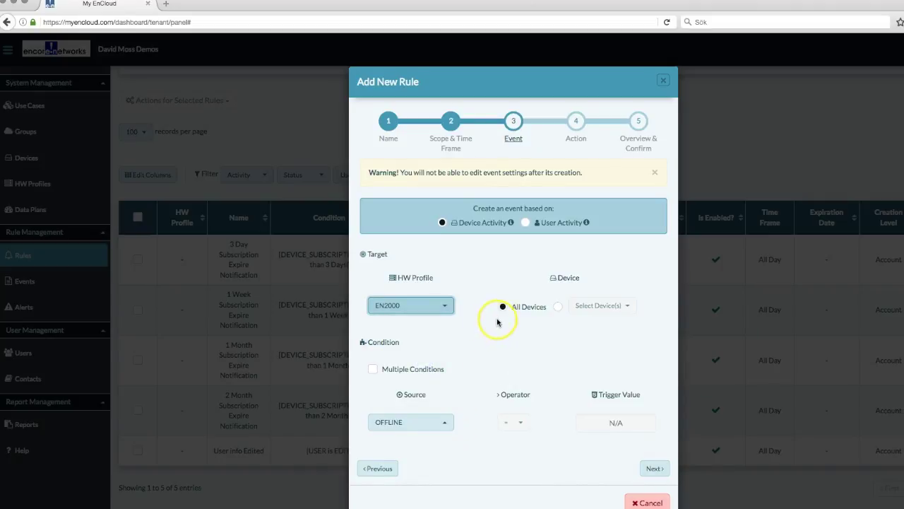
pyautogui.click(444, 424)
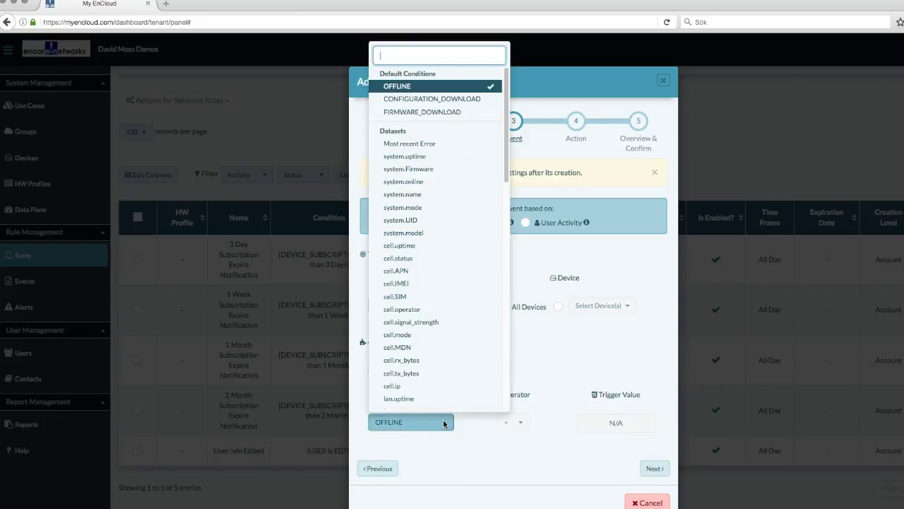
pyautogui.click(443, 421)
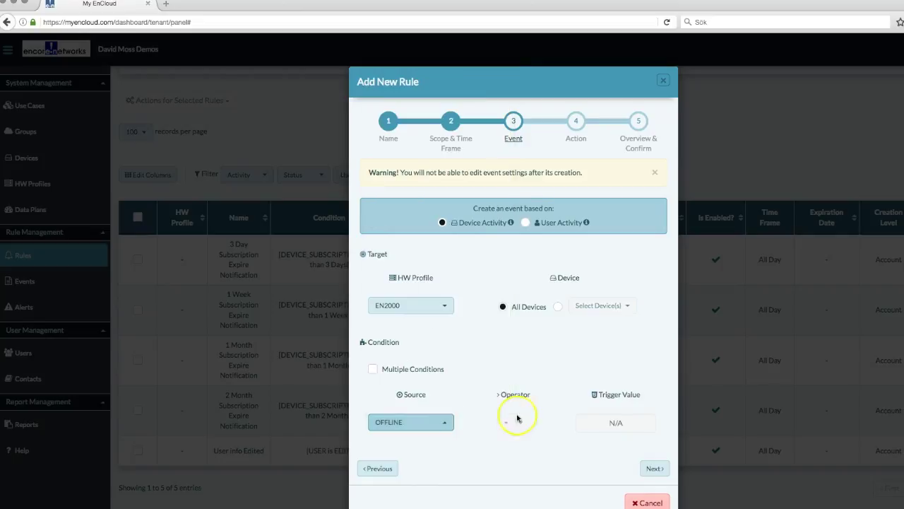
pyautogui.click(440, 423)
pyautogui.click(440, 424)
pyautogui.click(651, 468)
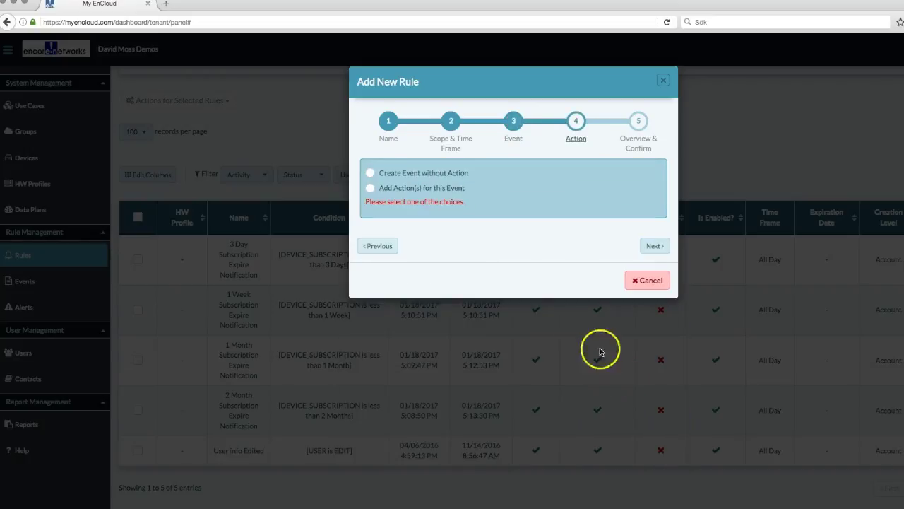
# Step: Add an e-mail notification action for the event with the use case user as recipient and no contacts
pyautogui.click(437, 189)
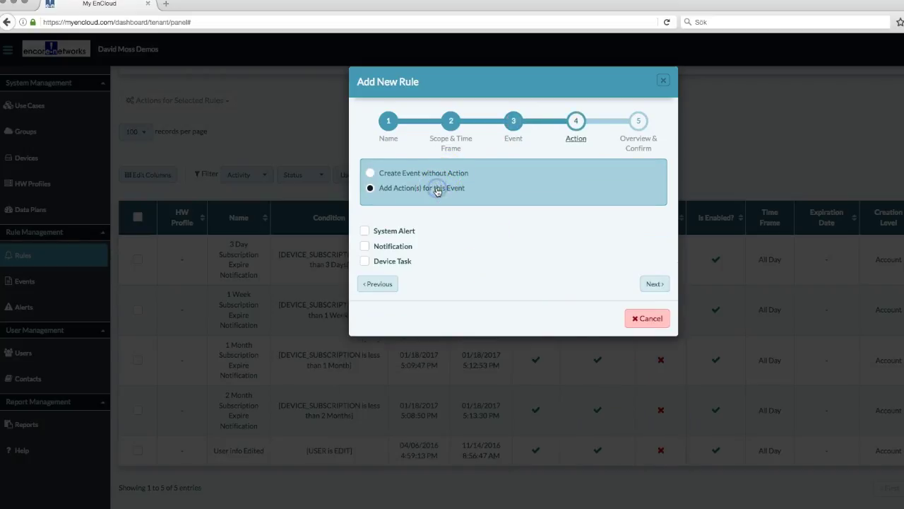
pyautogui.click(400, 246)
pyautogui.click(501, 266)
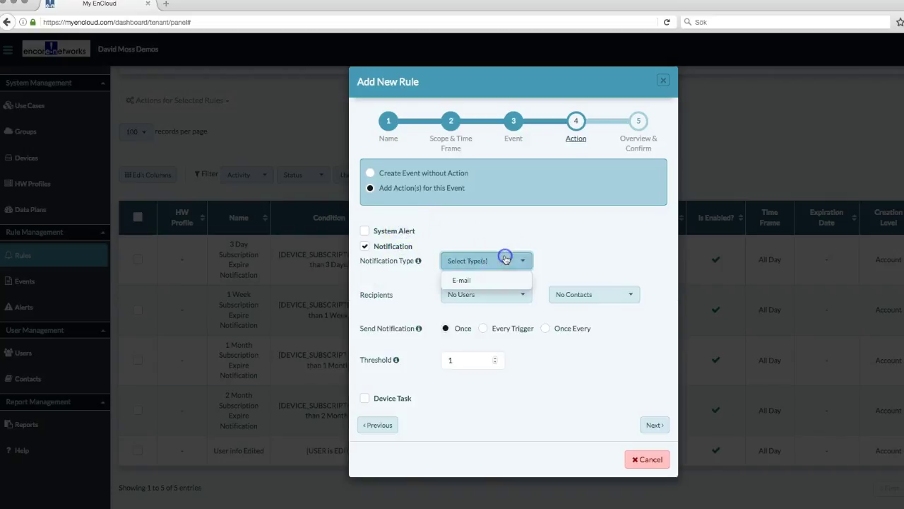
pyautogui.click(481, 279)
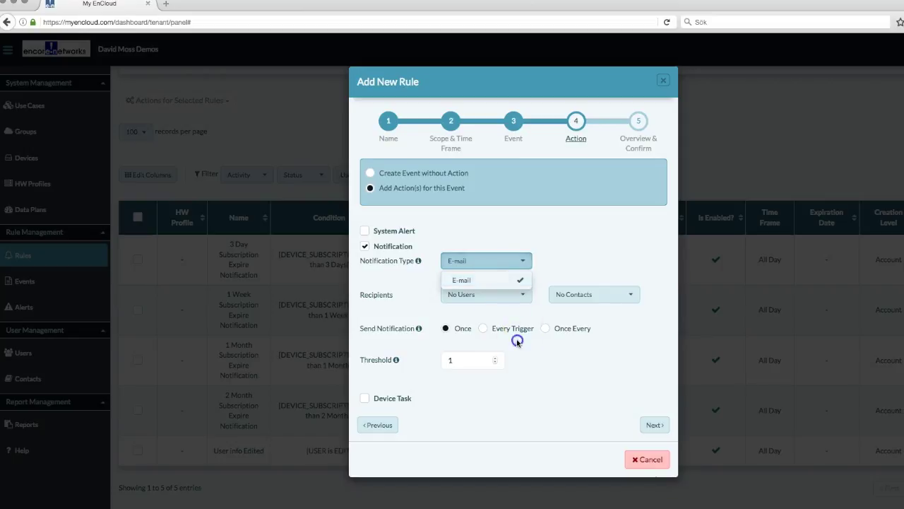
pyautogui.click(513, 295)
pyautogui.click(506, 316)
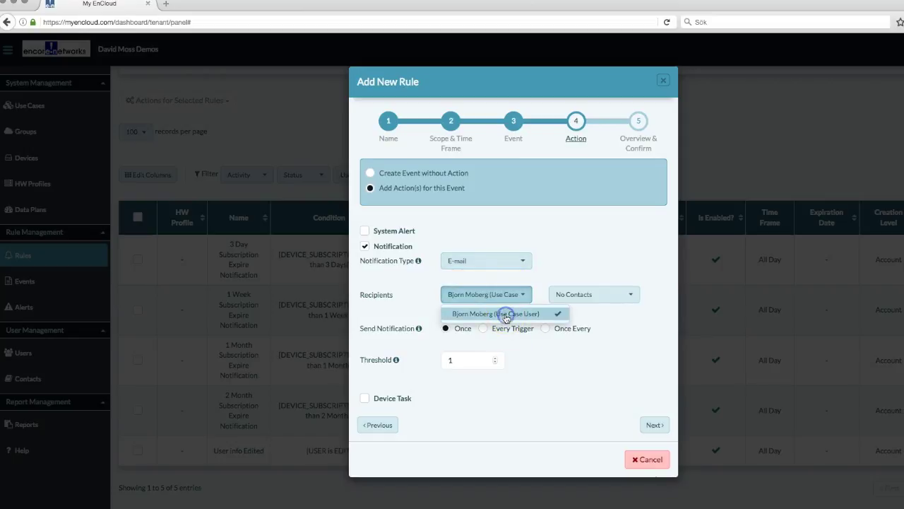
pyautogui.click(622, 345)
pyautogui.click(622, 295)
pyautogui.click(605, 412)
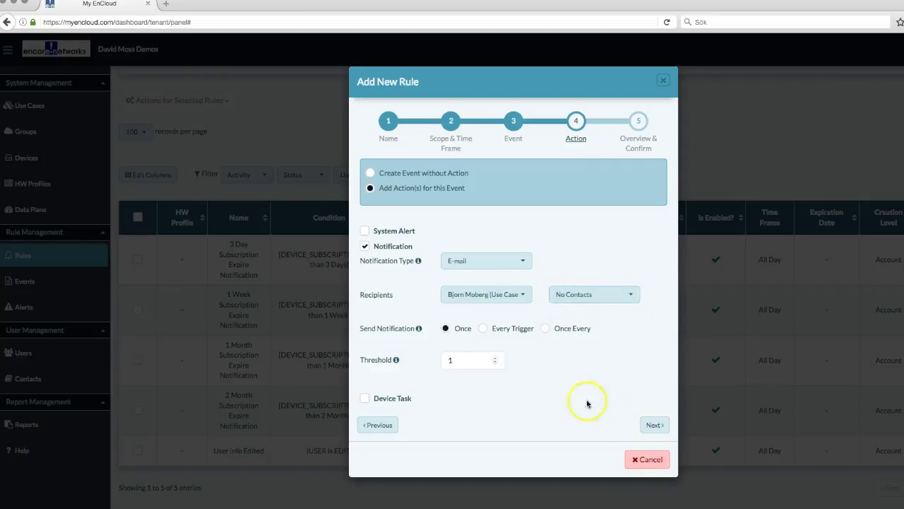
# Step: Add a REBOOT device task to the event's actions and continue to the rule overview
pyautogui.click(394, 399)
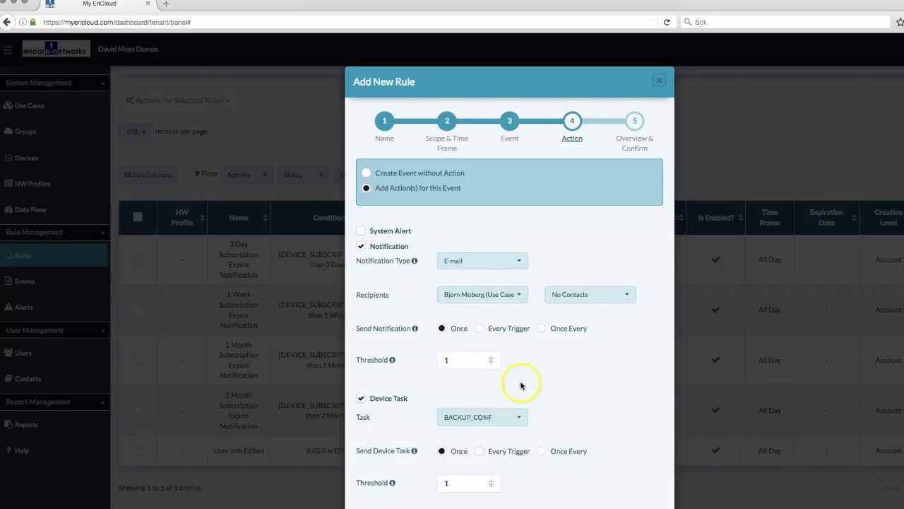
pyautogui.click(510, 389)
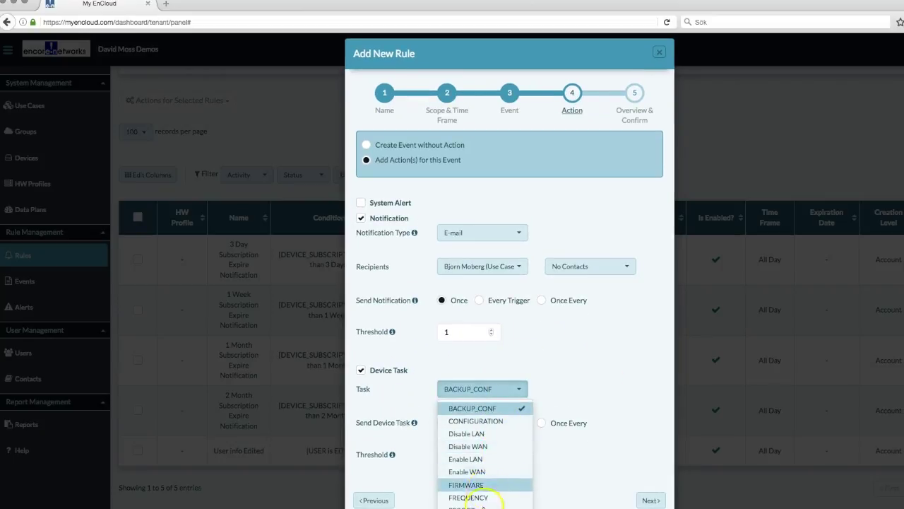
pyautogui.click(481, 505)
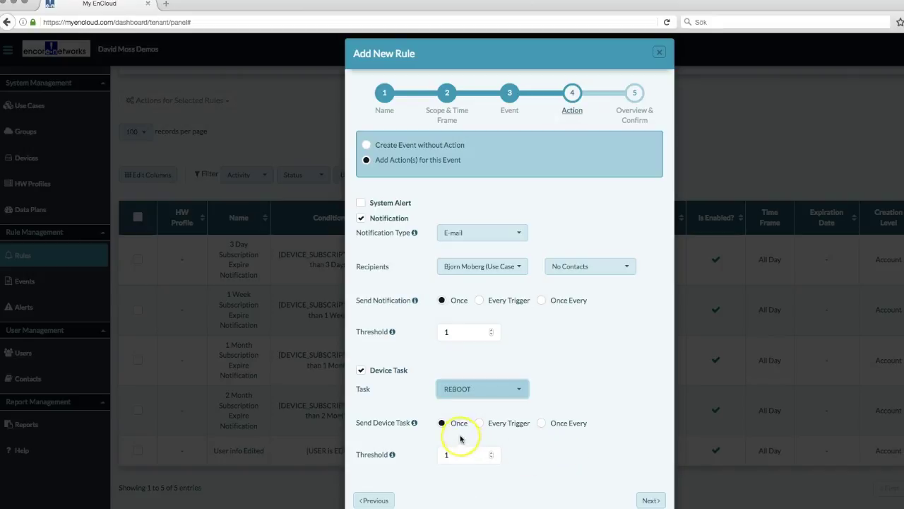
pyautogui.click(649, 499)
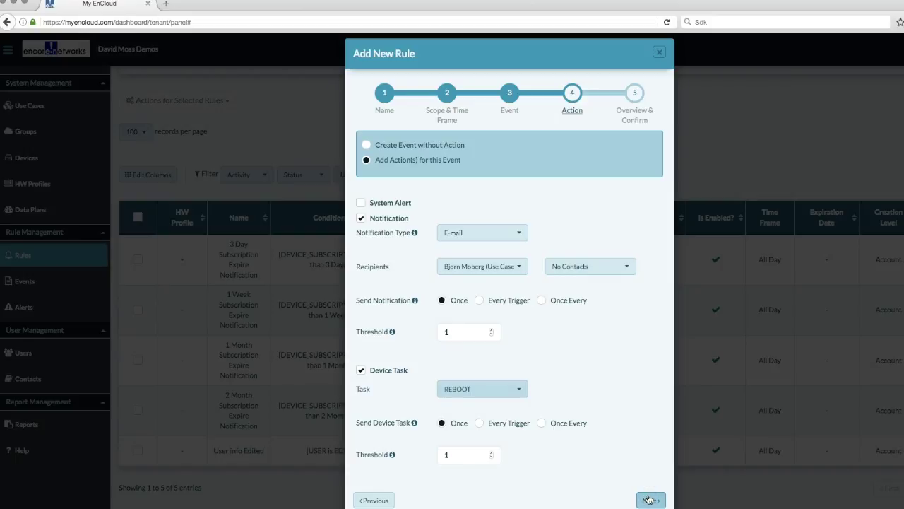
pyautogui.click(649, 499)
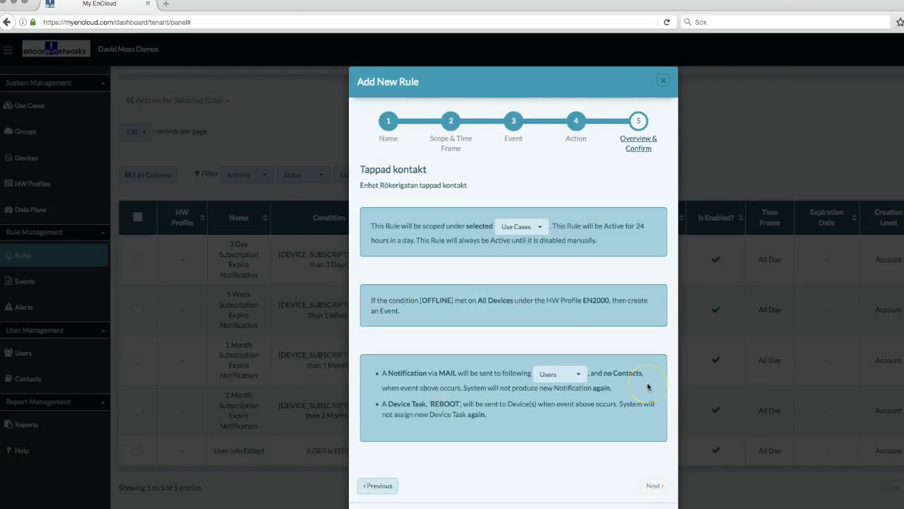
# Step: Review the rule's scope, condition and actions in the overview, and add the rule
pyautogui.click(650, 496)
pyautogui.tripleClick(638, 295)
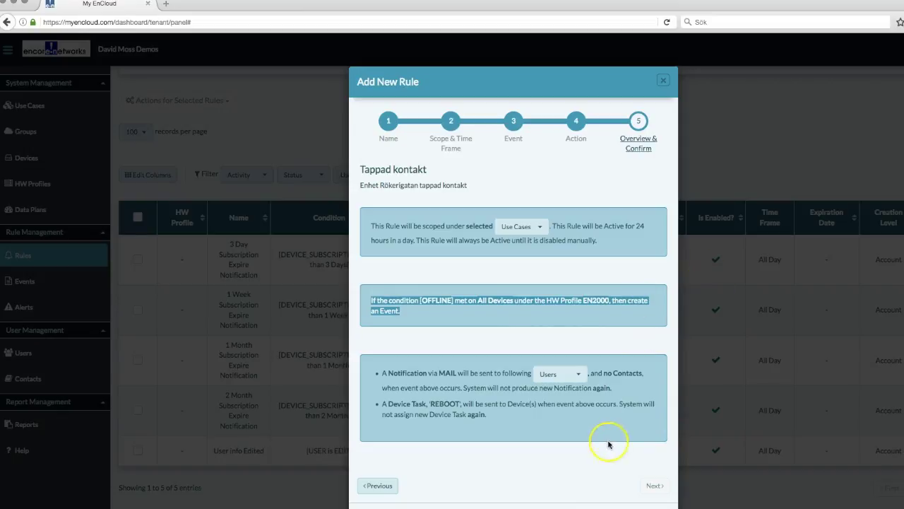
pyautogui.click(579, 113)
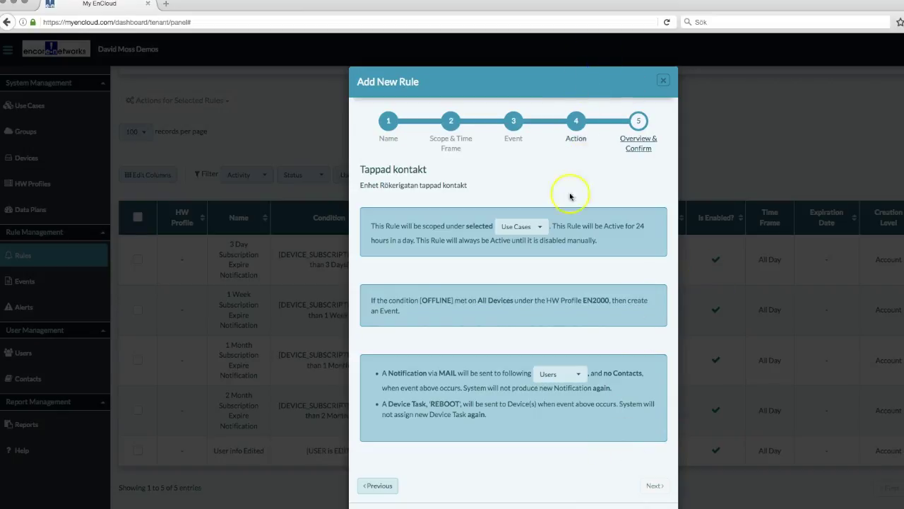
pyautogui.press('super+minus')
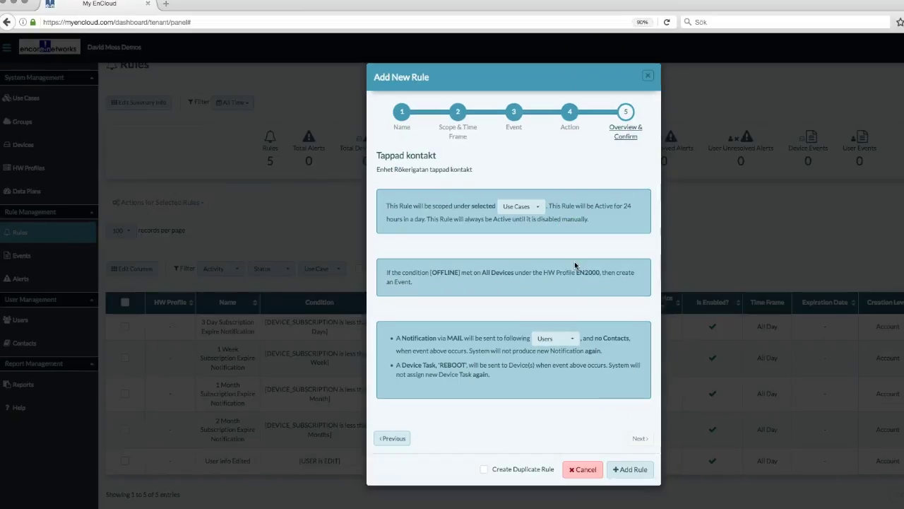
pyautogui.click(619, 470)
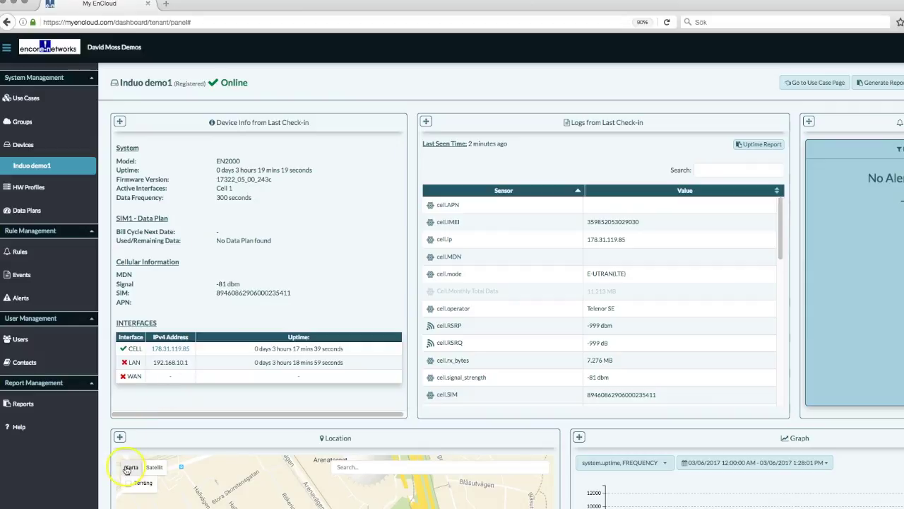
pyautogui.moveTo(127, 470)
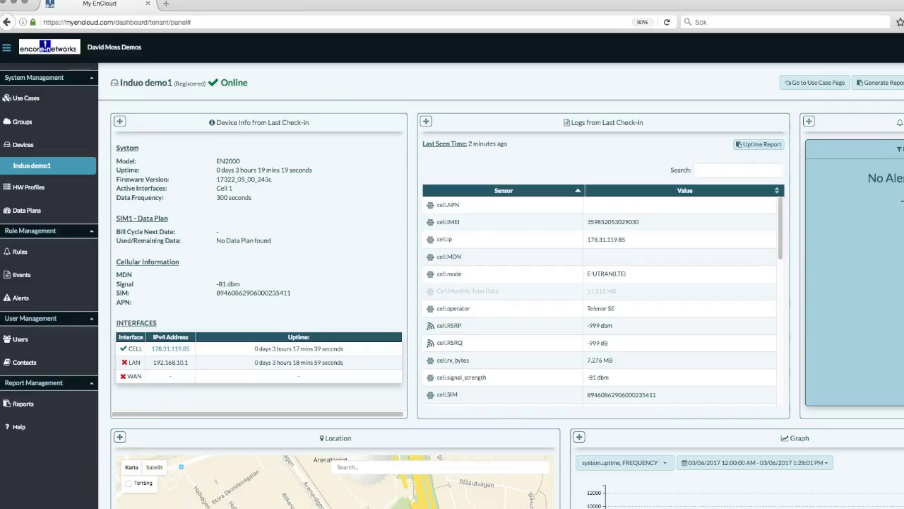